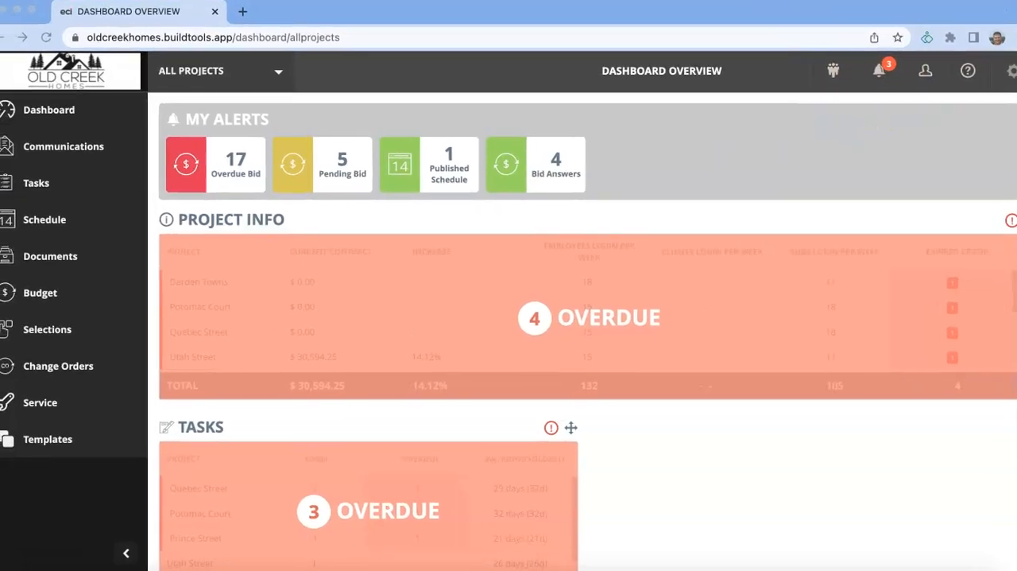
- Start adding a new company representative from the Companies section of the user directory
left_click(830, 71)
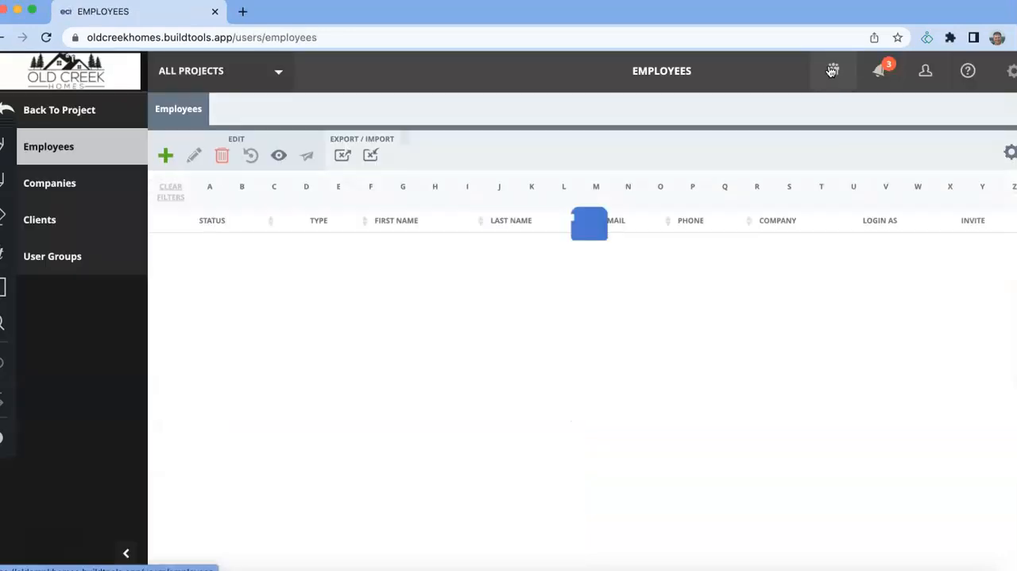
left_click(87, 182)
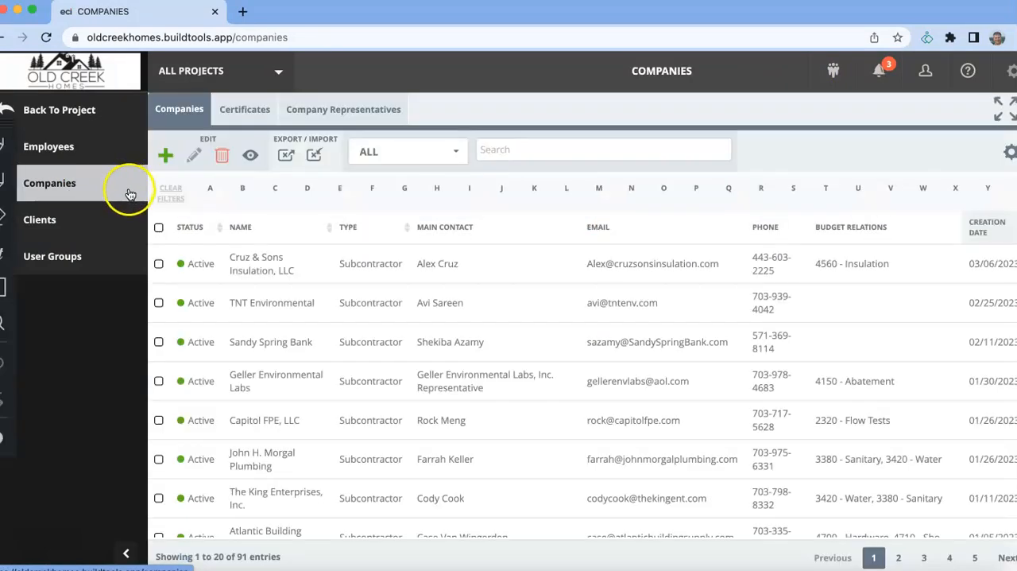
left_click(140, 133)
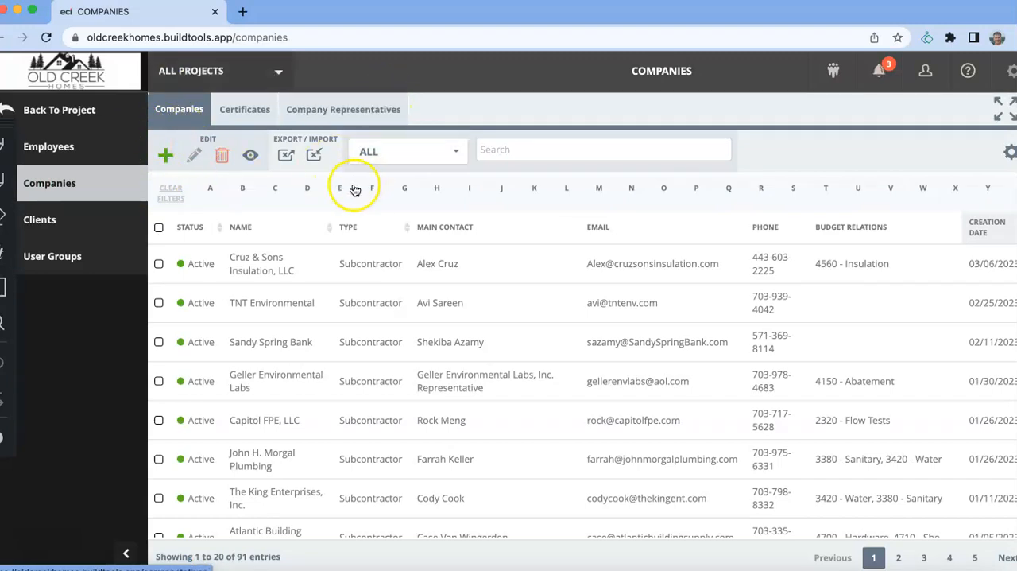
left_click(340, 116)
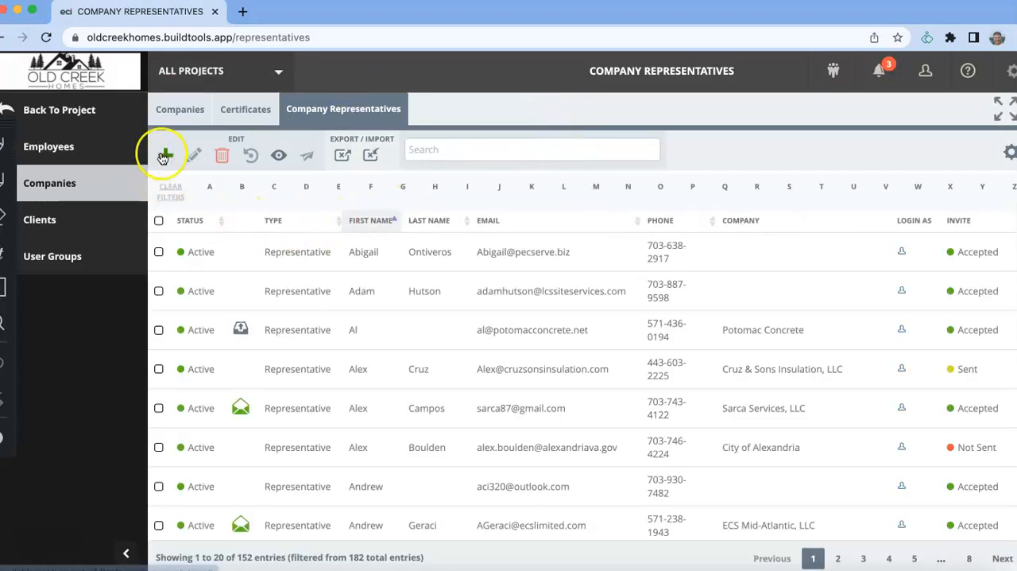
left_click(164, 154)
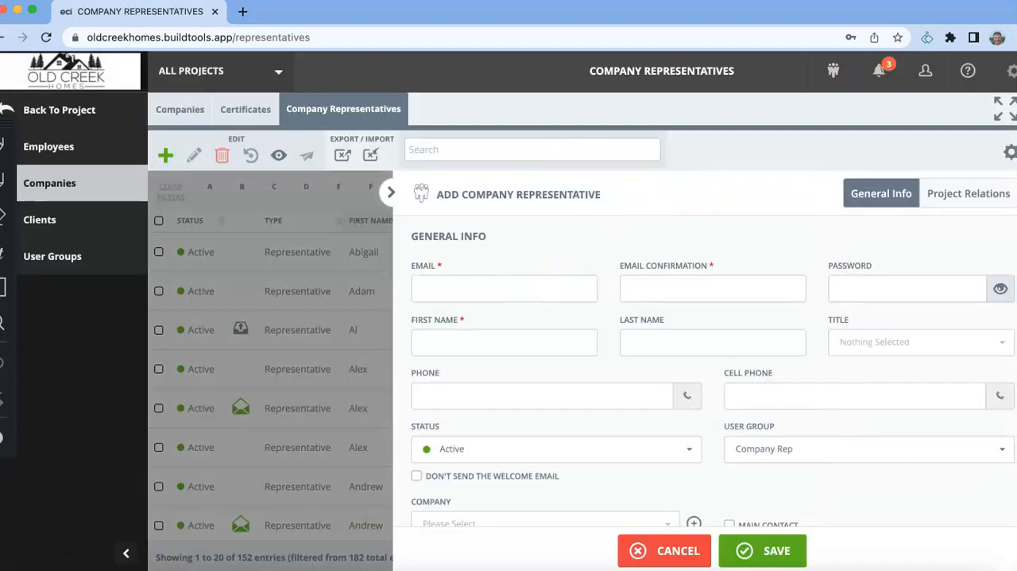
- Paste the representative's e-mail, trim it to the bare address, and copy the address into the e-mail confirmation
left_click(461, 288)
key("ctrl+v")
key("BackSpace")
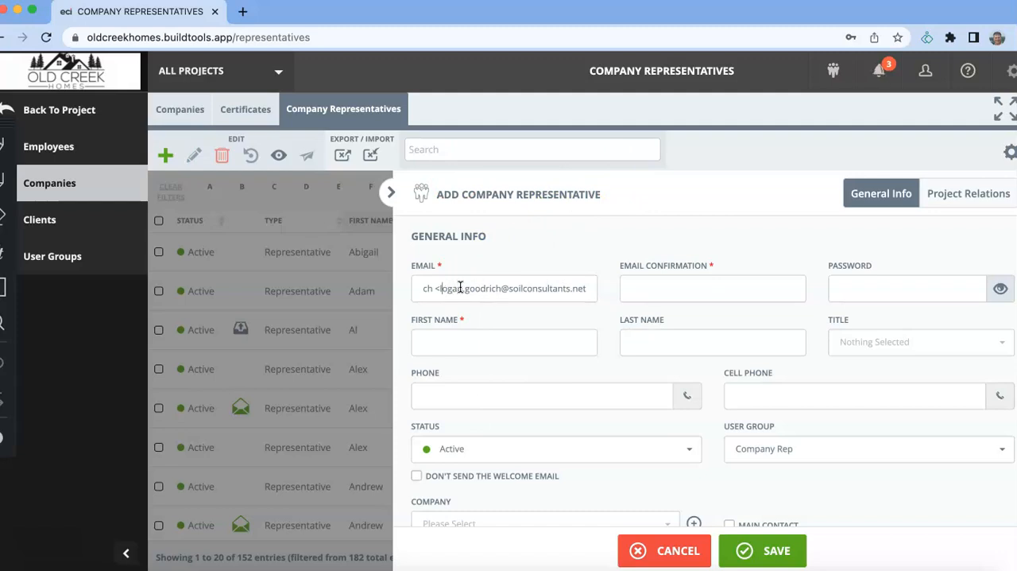
key("BackSpace")
key("BackSpace")
key("BackSpace")
key("BackSpace")
key("BackSpace")
key("BackSpace")
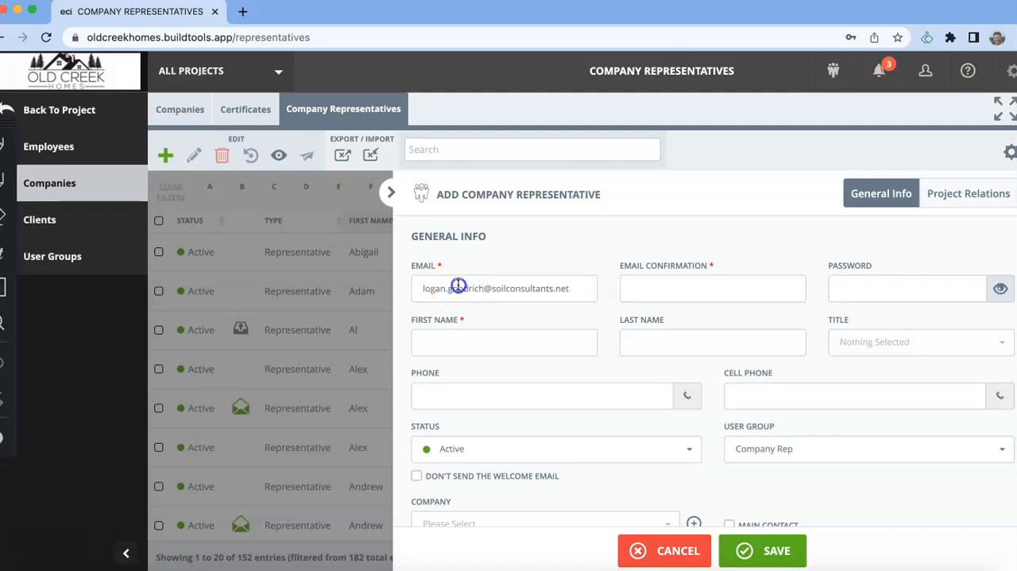
triple_click(459, 287)
key("ctrl+c")
left_click(643, 290)
key("ctrl+v")
- Fill in the representative's first and last name
left_click(480, 341)
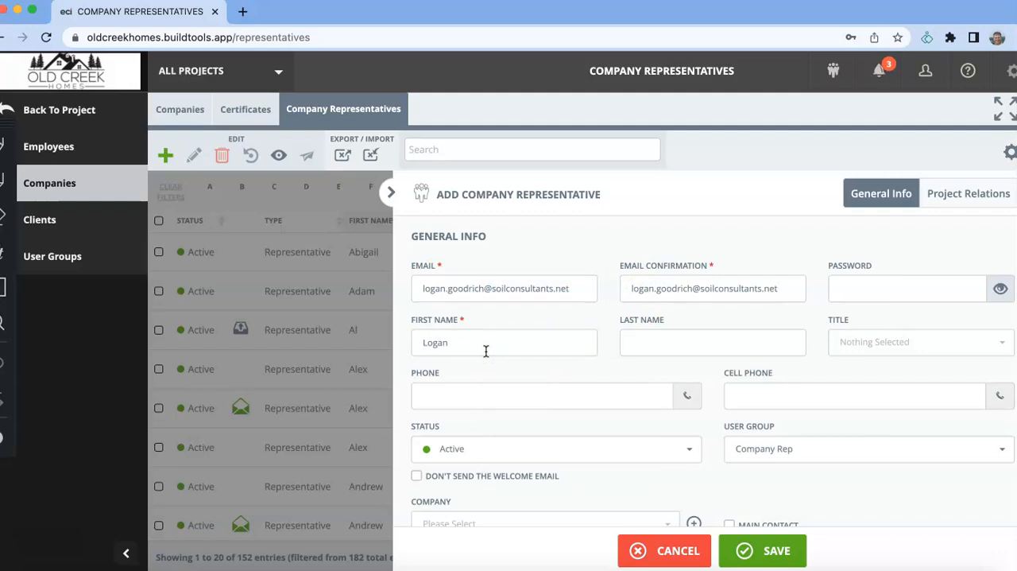
key("Tab")
key("Tab")
- Enter the representative's phone number
left_click(445, 396)
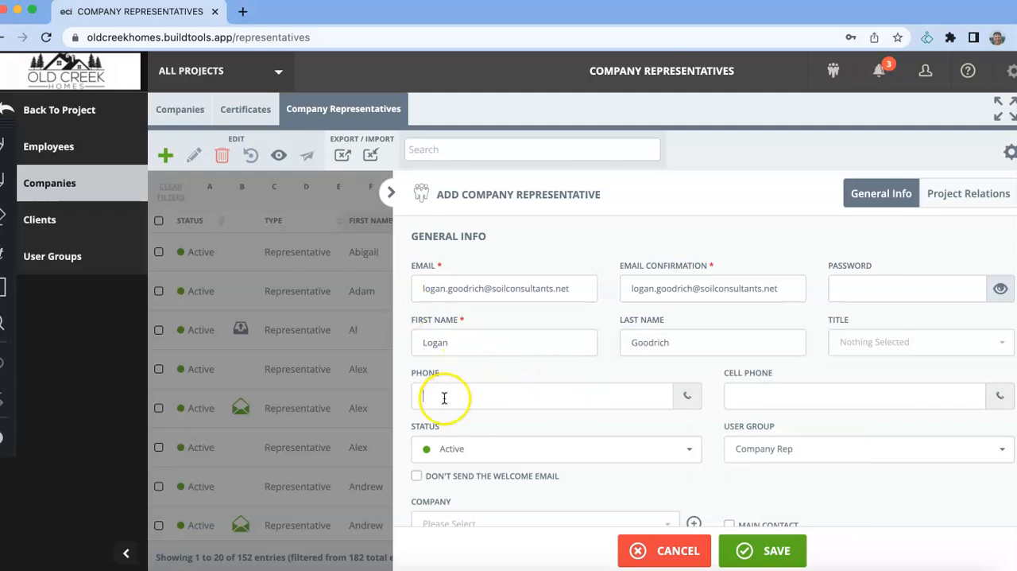
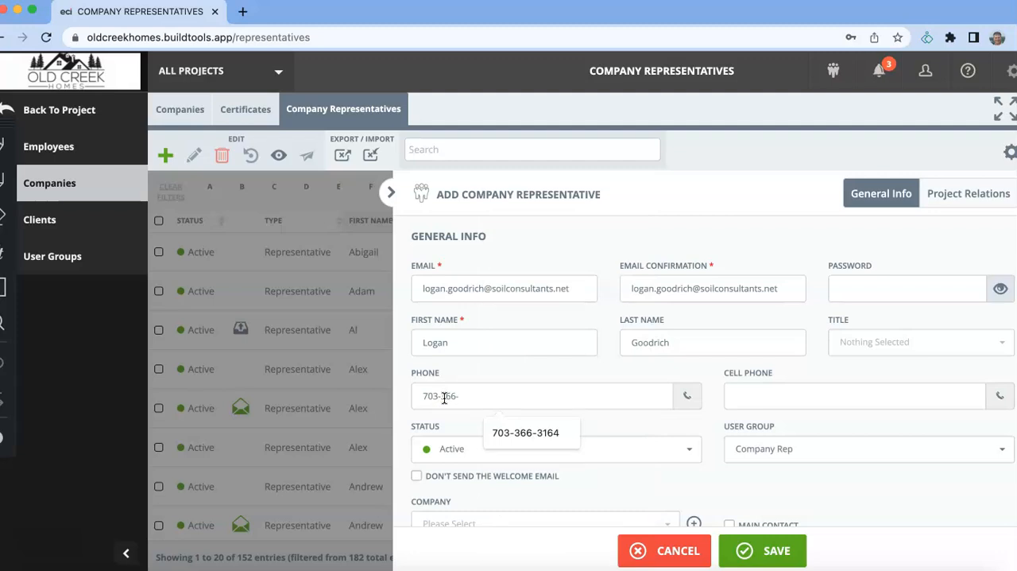
key("Tab")
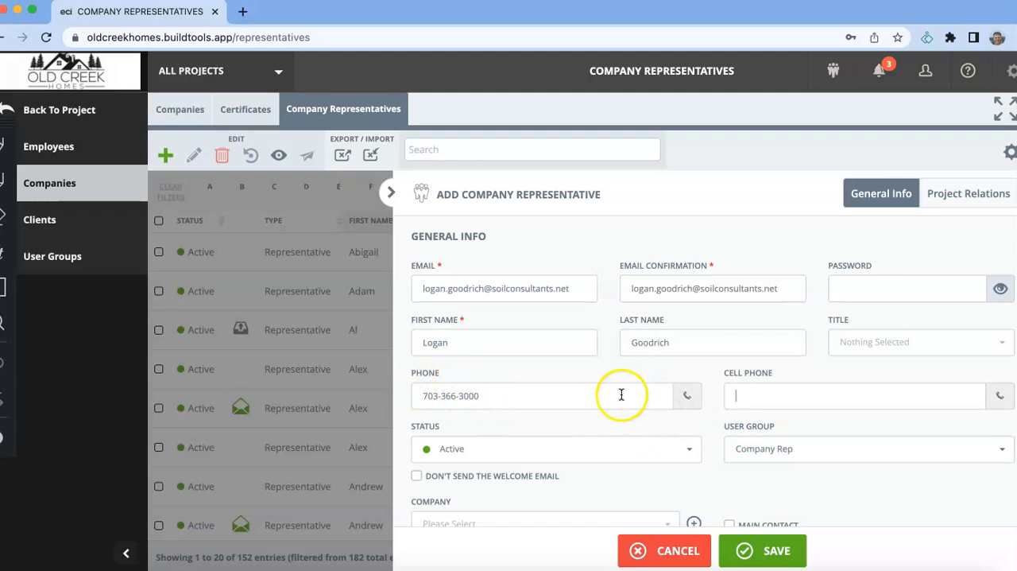
- Look through the list of existing companies for the representative's company
scroll(707, 388, "down", 2)
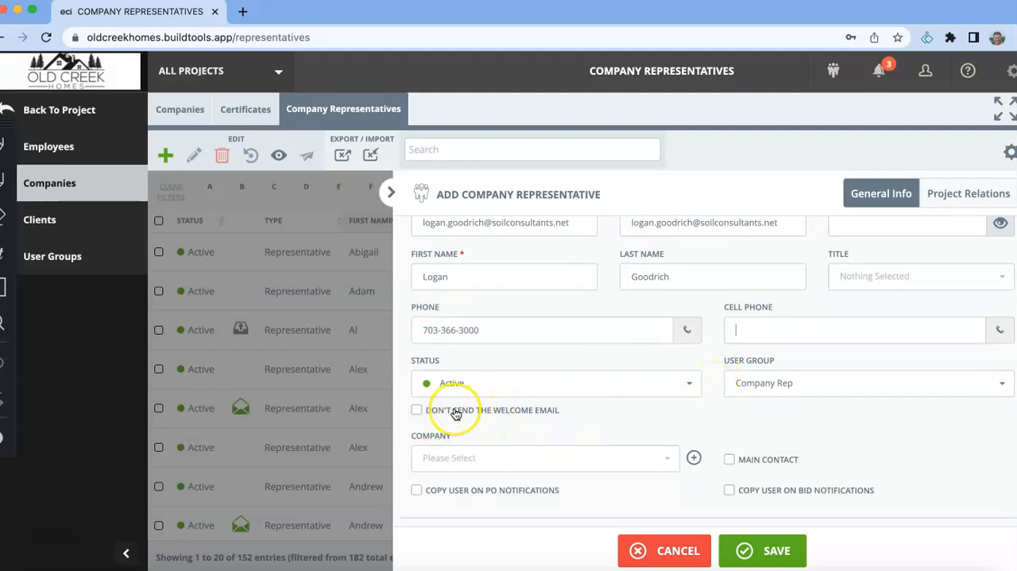
scroll(654, 409, "down", 2)
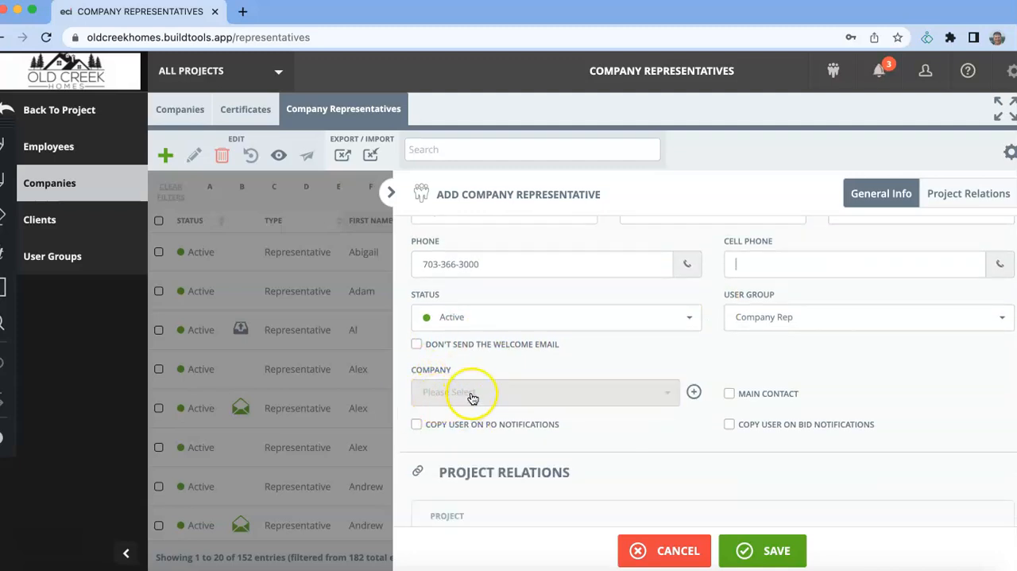
left_click(596, 392)
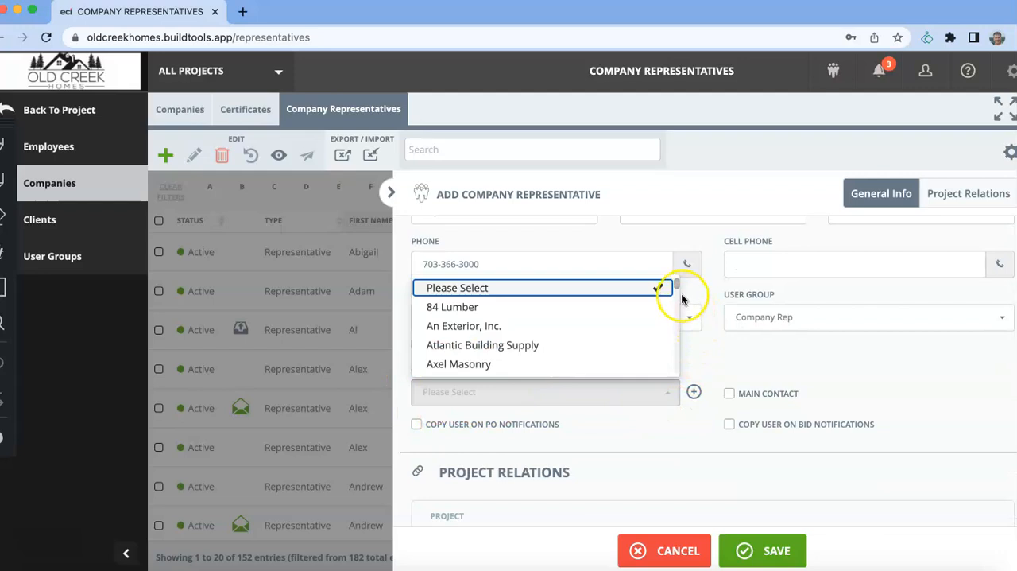
left_click_drag(677, 286, 675, 325)
scroll(675, 325, "up", 10)
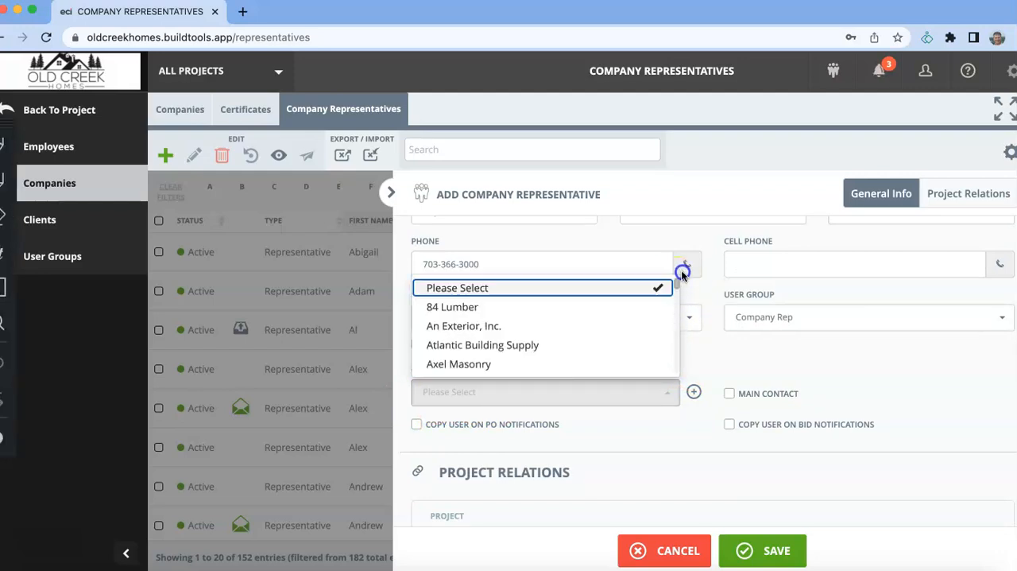
left_click(712, 359)
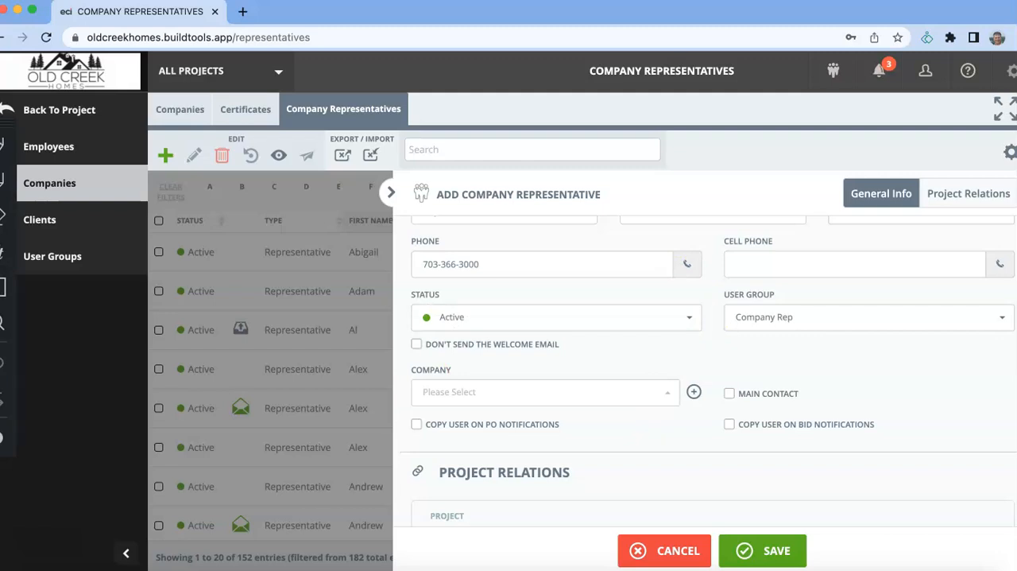
left_click(666, 397)
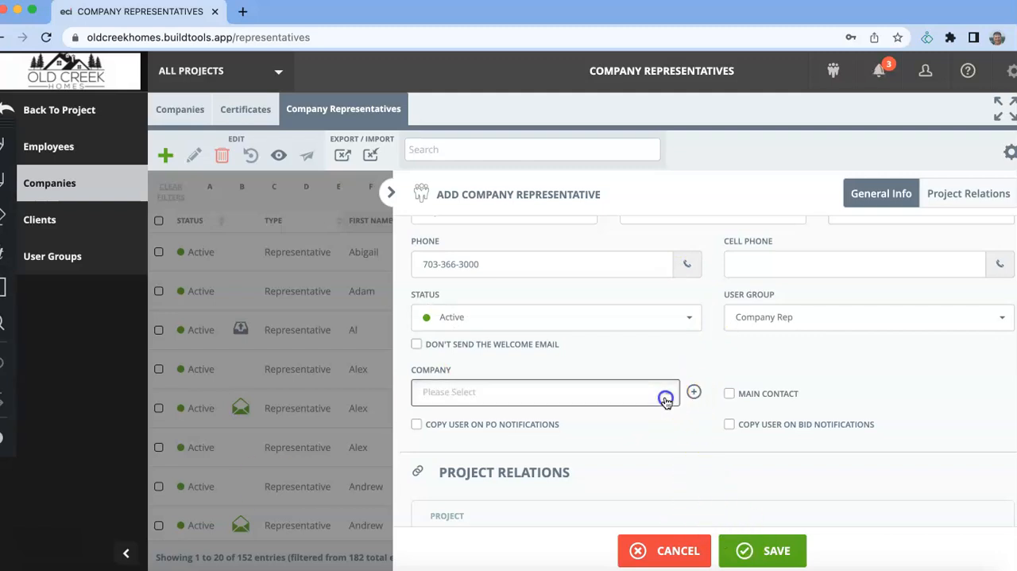
left_click_drag(672, 293, 675, 361)
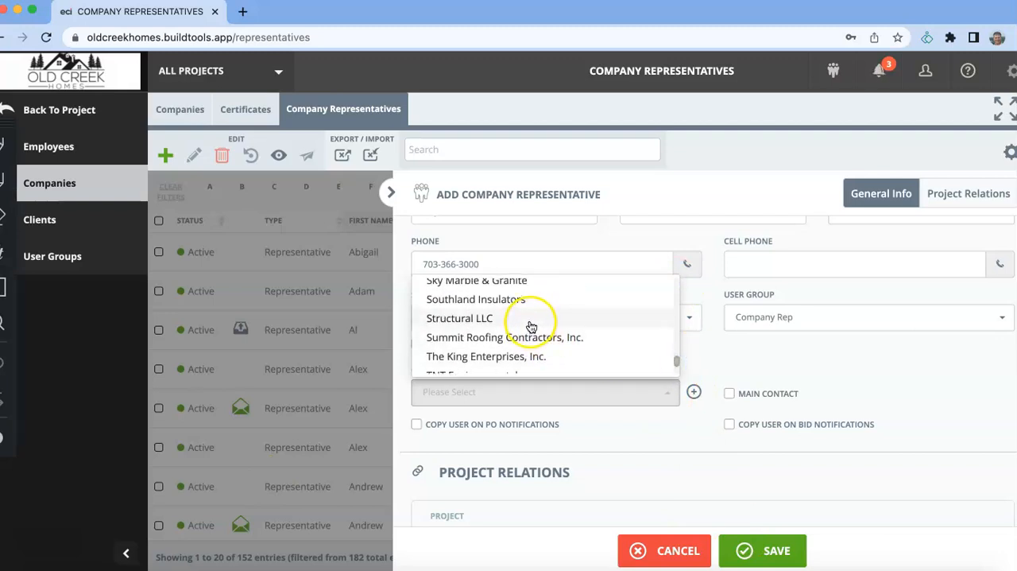
left_click(713, 352)
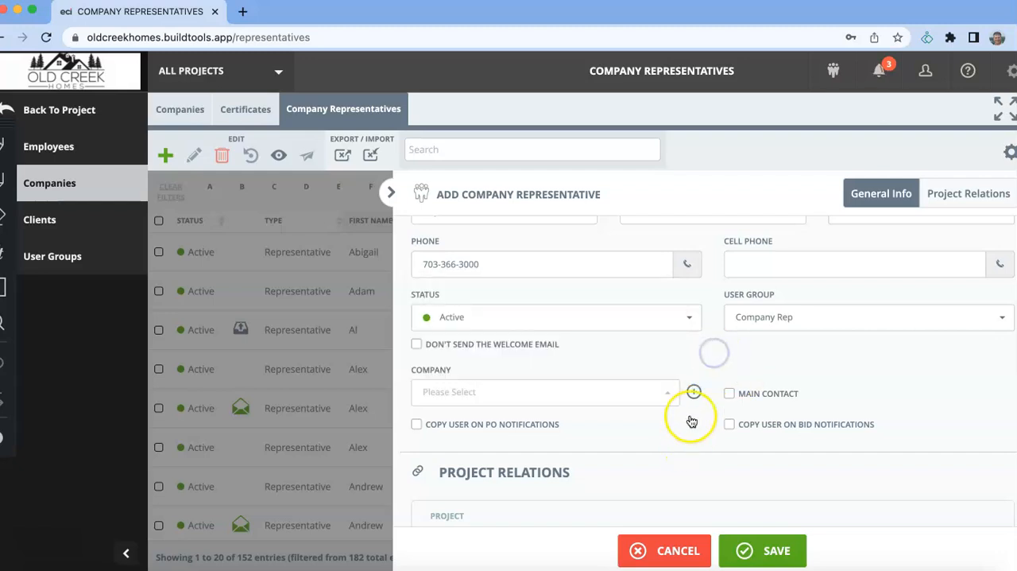
- Add Soil Consultants Engineering as a new company for this representative
left_click(693, 391)
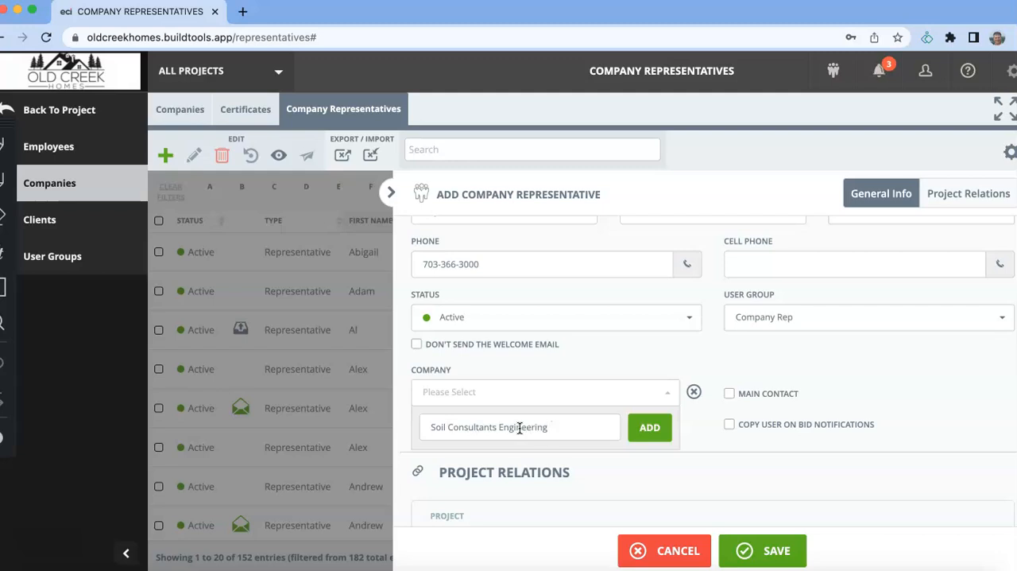
left_click(655, 428)
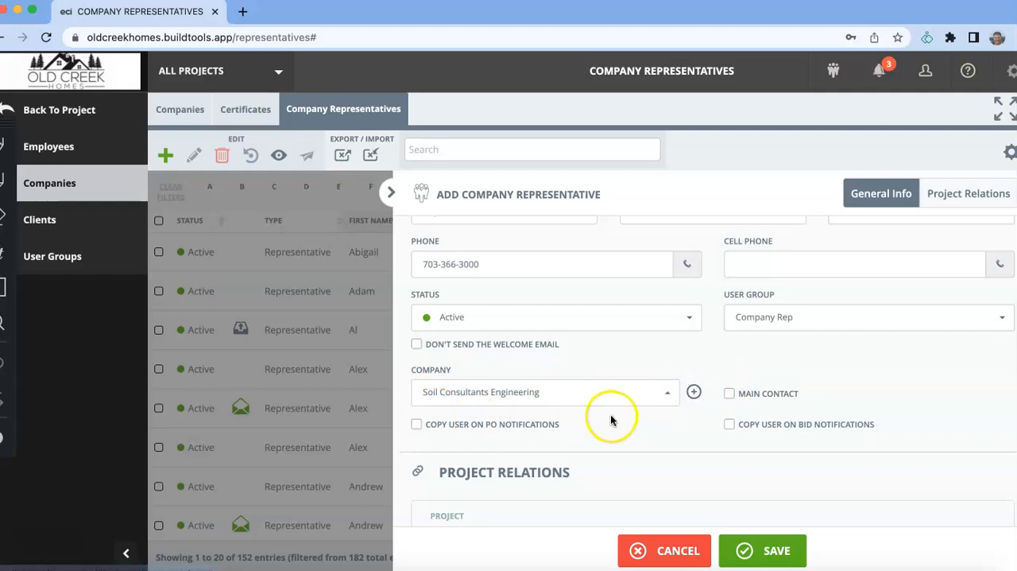
- Make the representative the main contact, copied on PO and bid notifications, and save the record
scroll(697, 399, "down", 3)
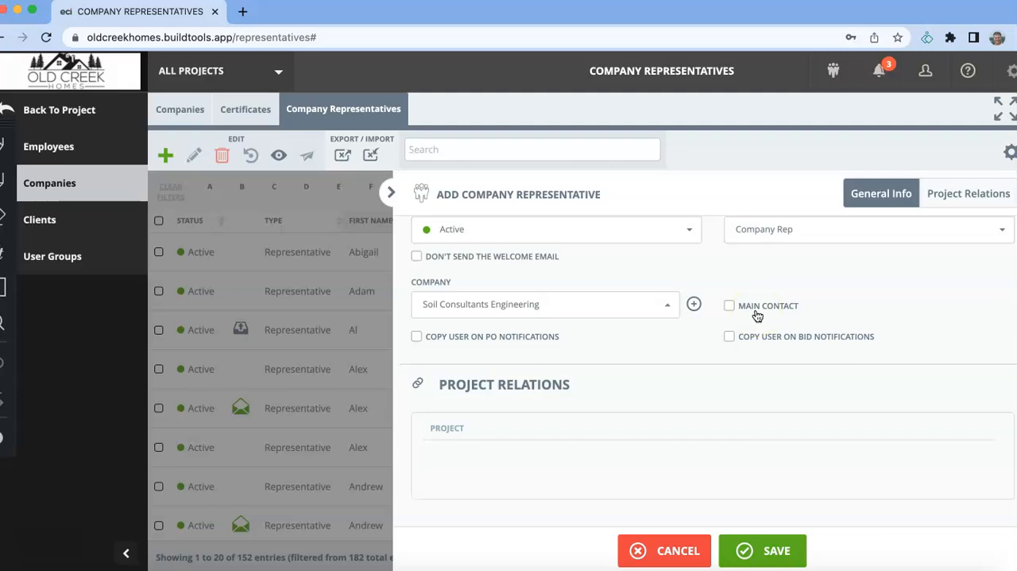
left_click(732, 310)
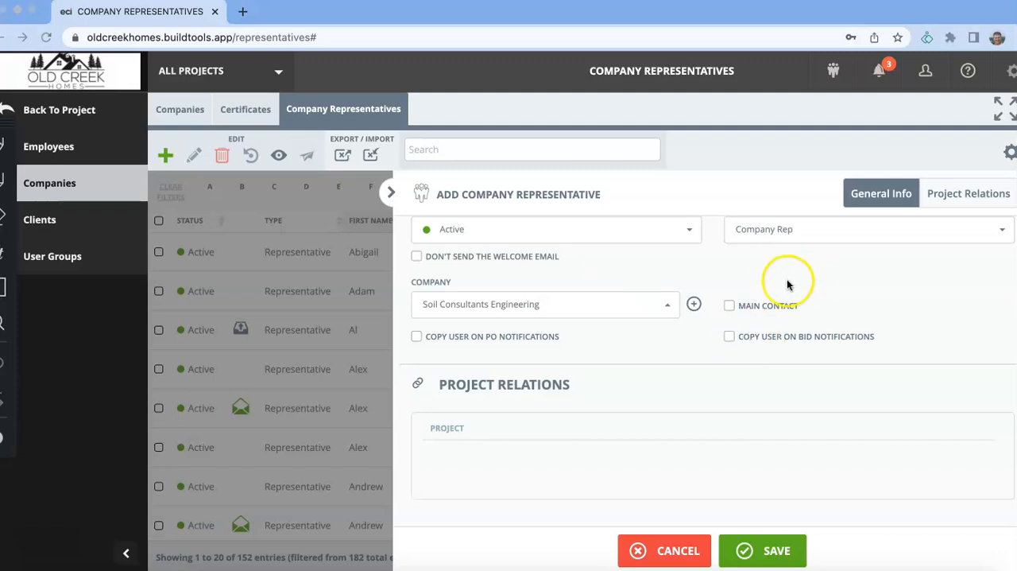
left_click(731, 307)
left_click(730, 337)
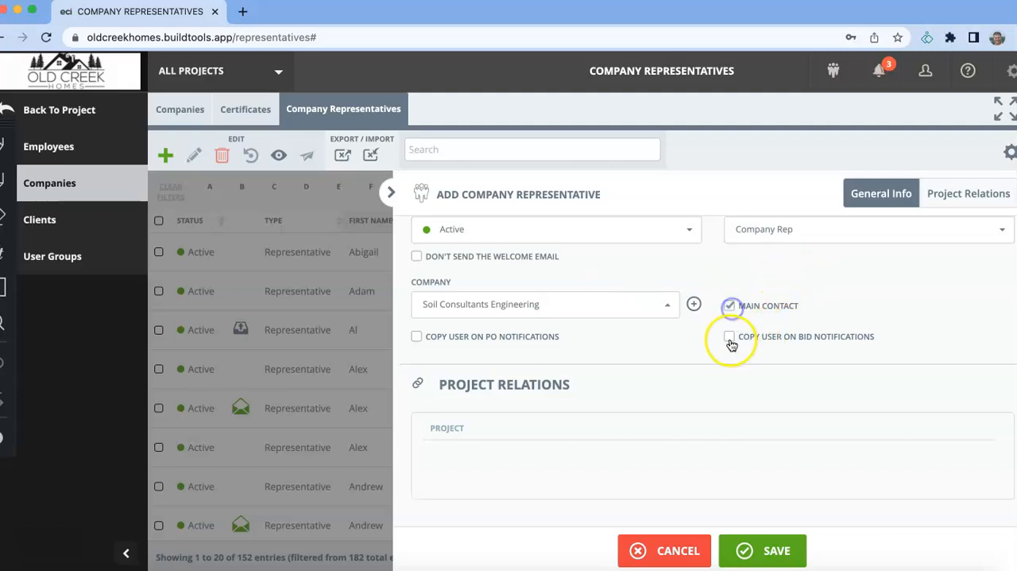
left_click(416, 336)
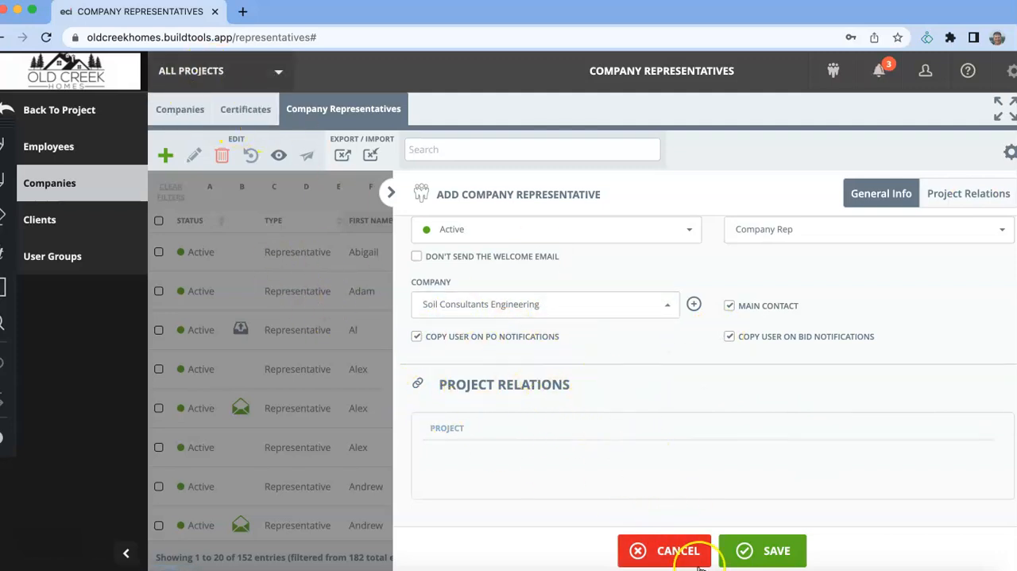
left_click(753, 551)
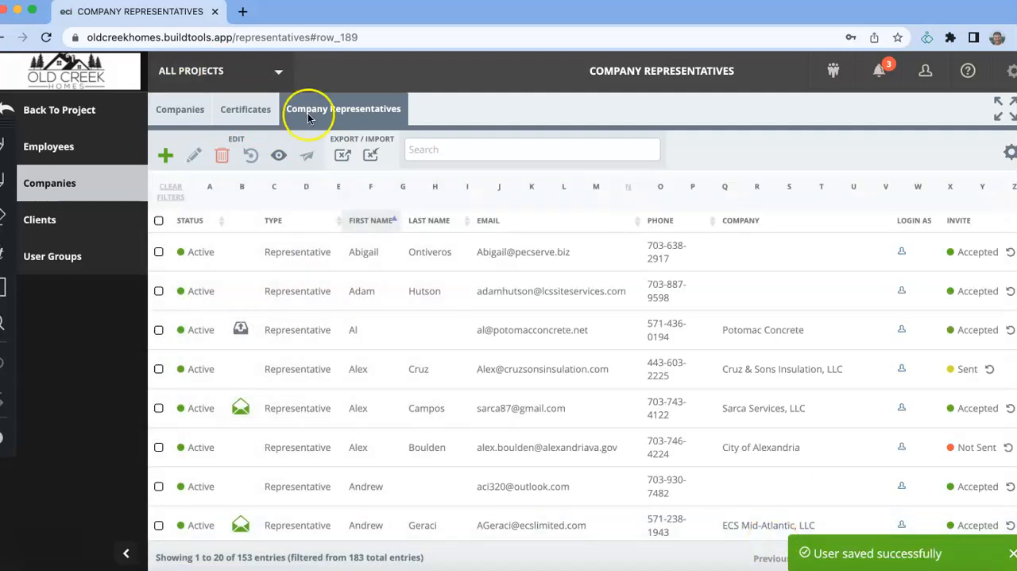
- Filter the companies list by Soil Consultants Engineering and open that company for editing
left_click(183, 112)
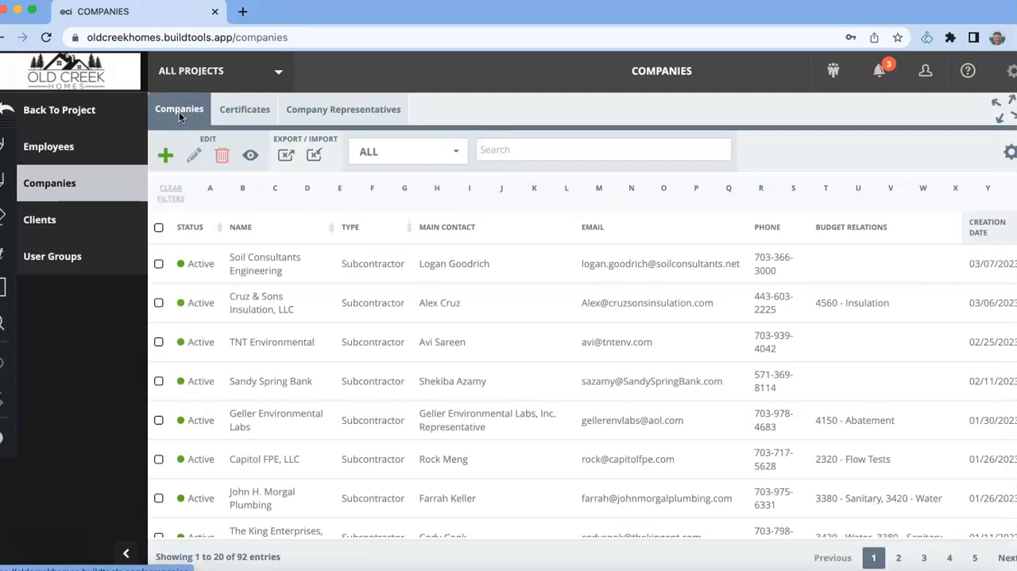
left_click(474, 149)
type("soil")
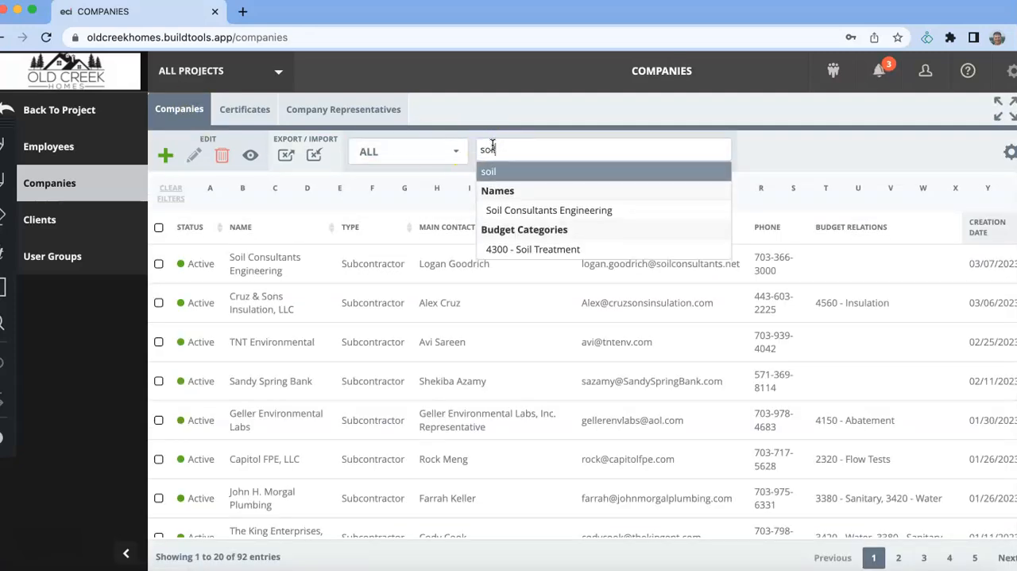
left_click(536, 210)
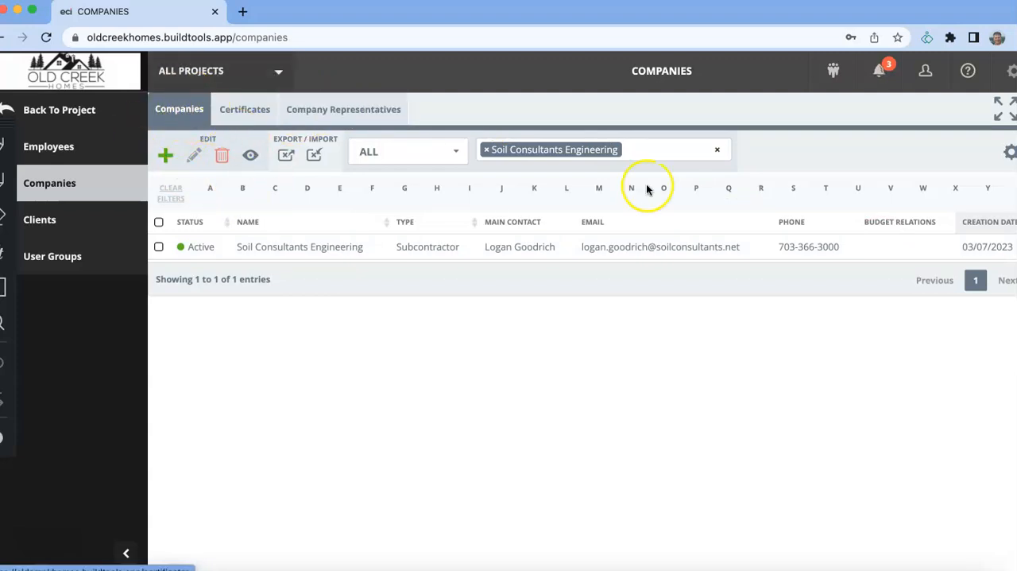
left_click(888, 245)
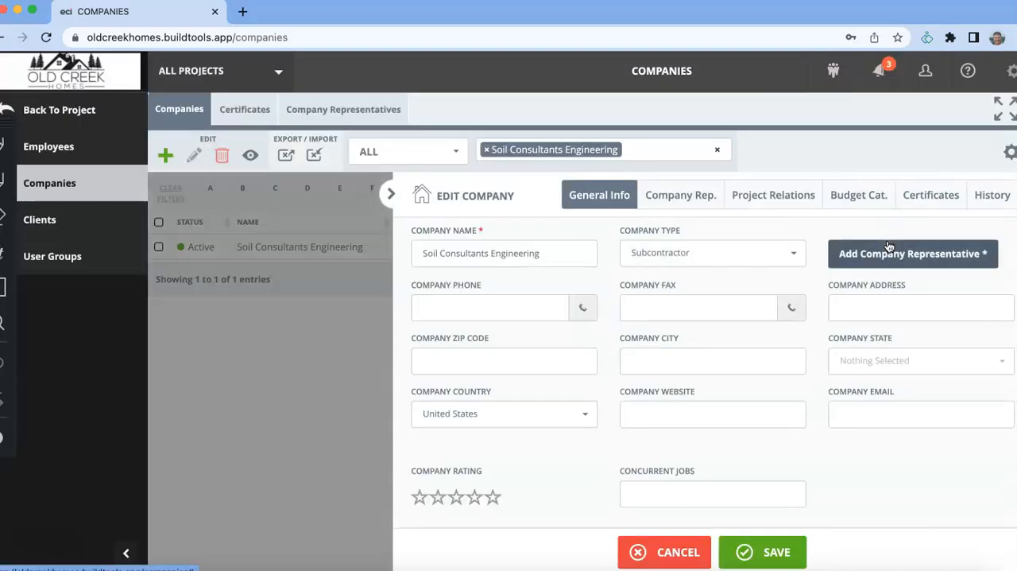
- Assign the budget category 4250 - Geotechnical to the company
left_click(783, 198)
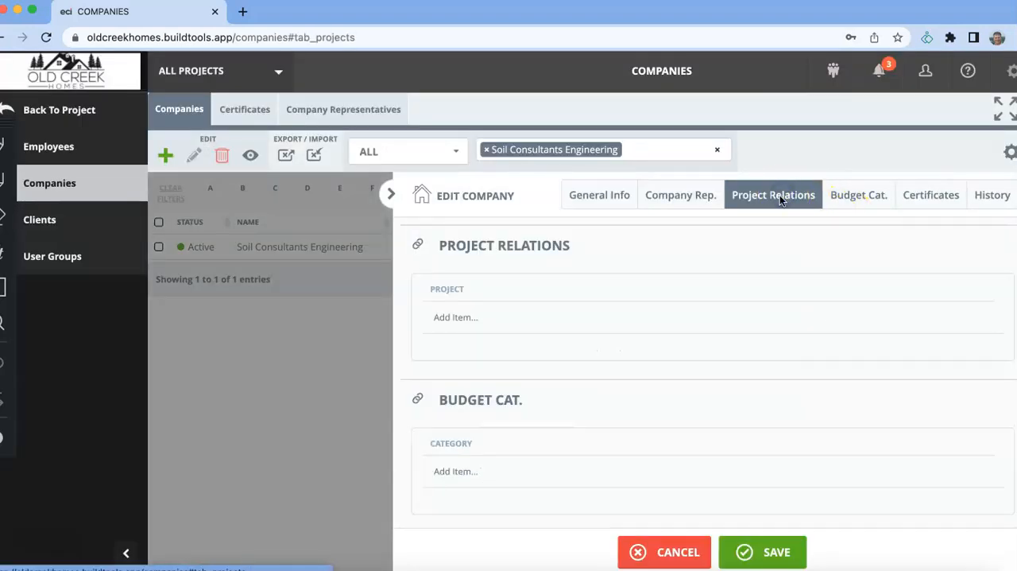
left_click(494, 316)
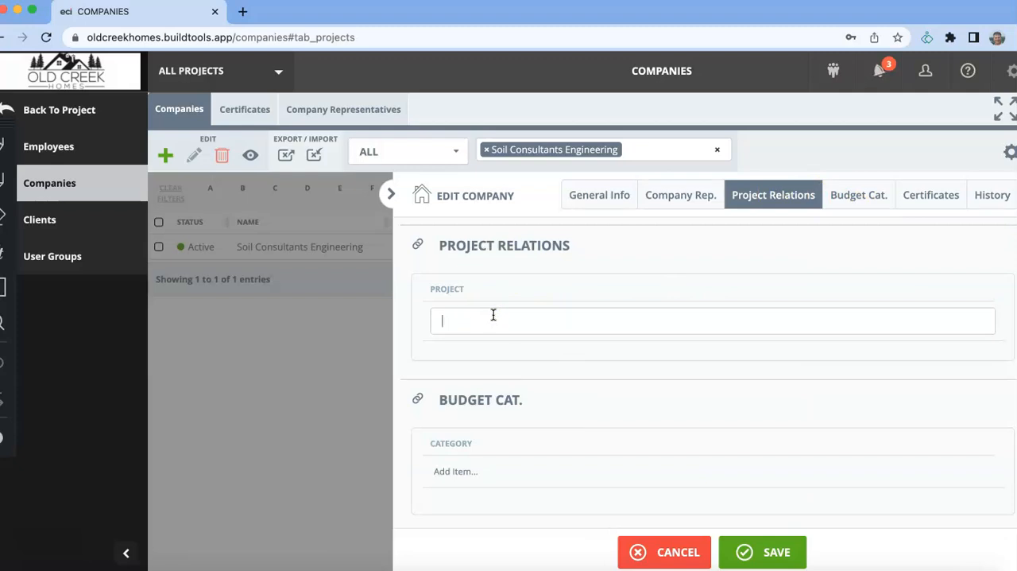
left_click(467, 473)
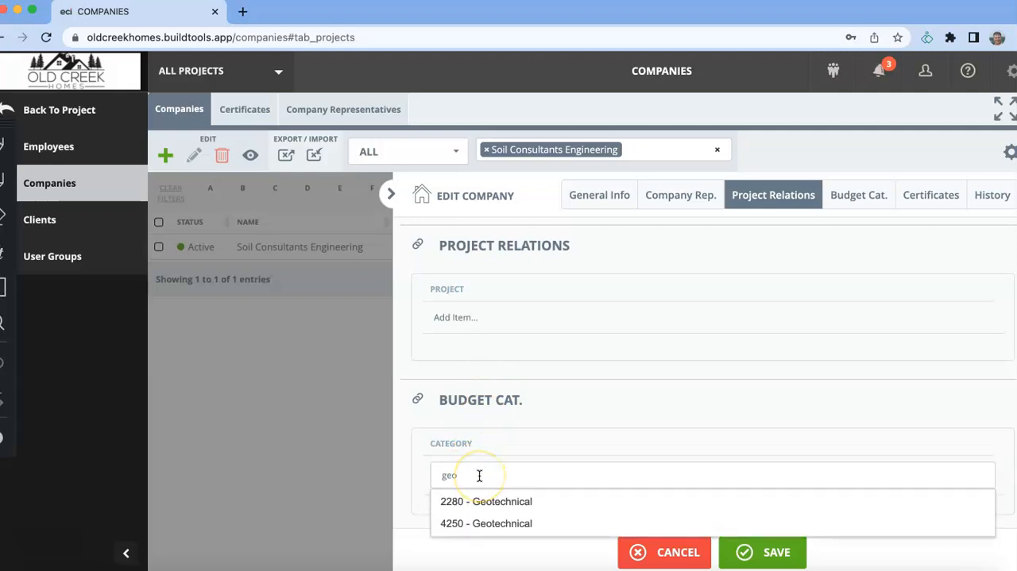
left_click(483, 479)
left_click(481, 522)
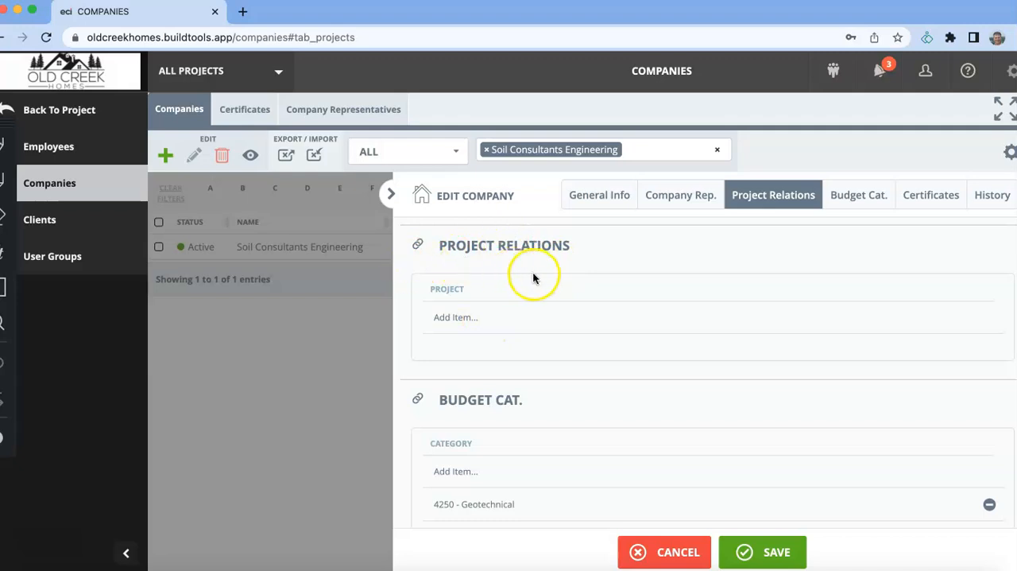
- Save the company's changes and return to the project dashboard
left_click(745, 550)
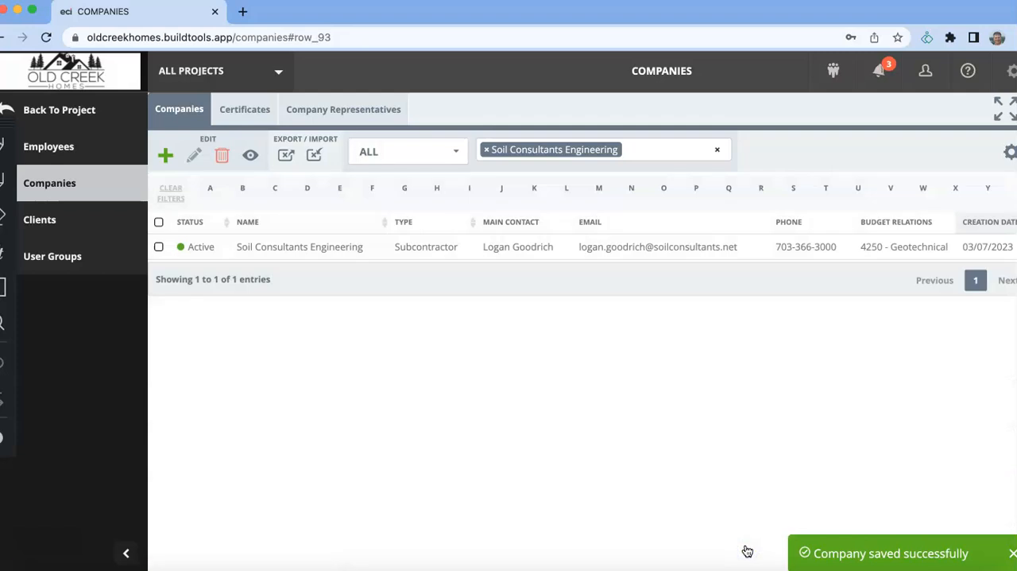
left_click(58, 112)
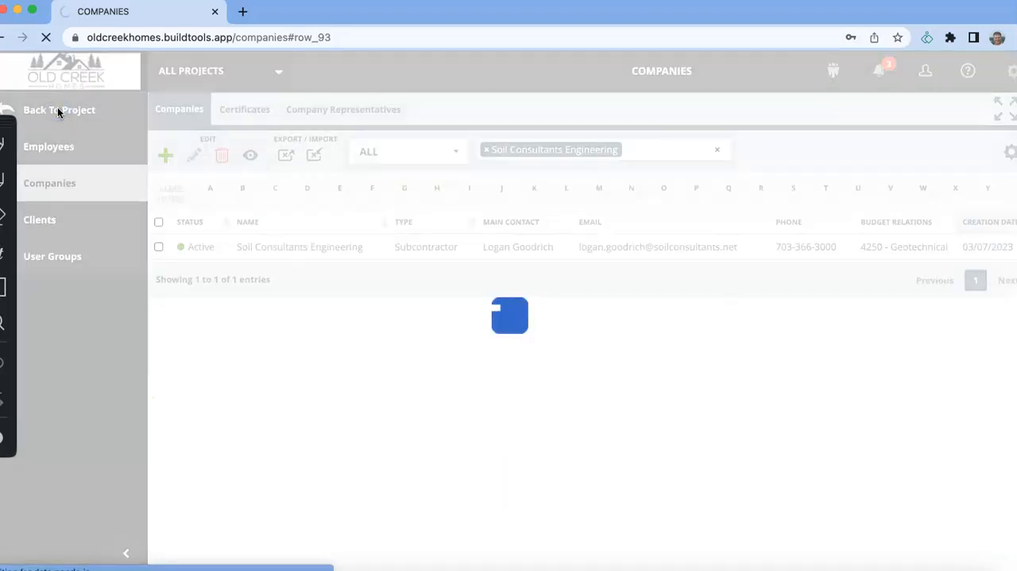
- Switch from all projects to the In Design project Edgewood Towns
left_click(274, 73)
left_click(375, 240)
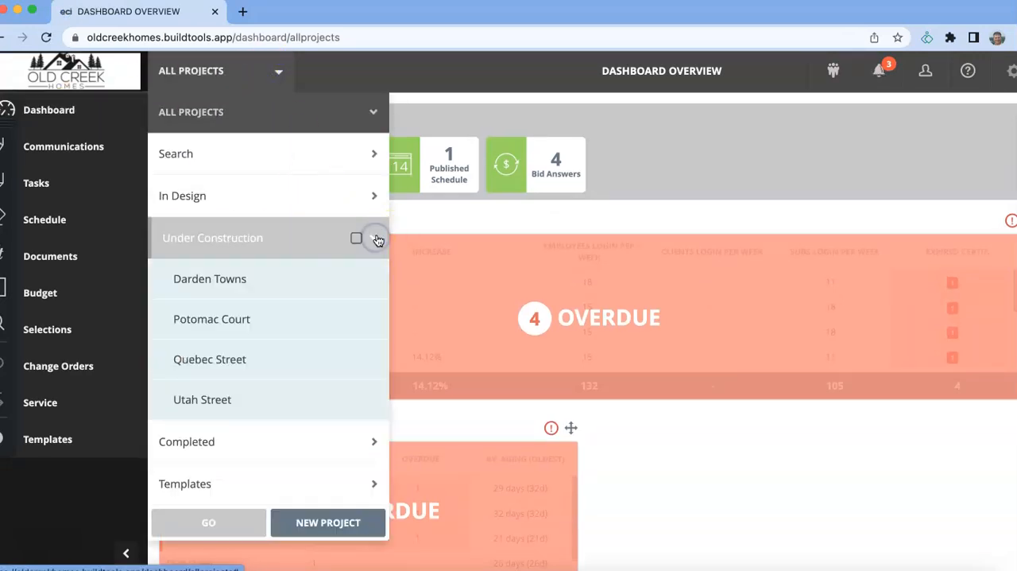
left_click(377, 240)
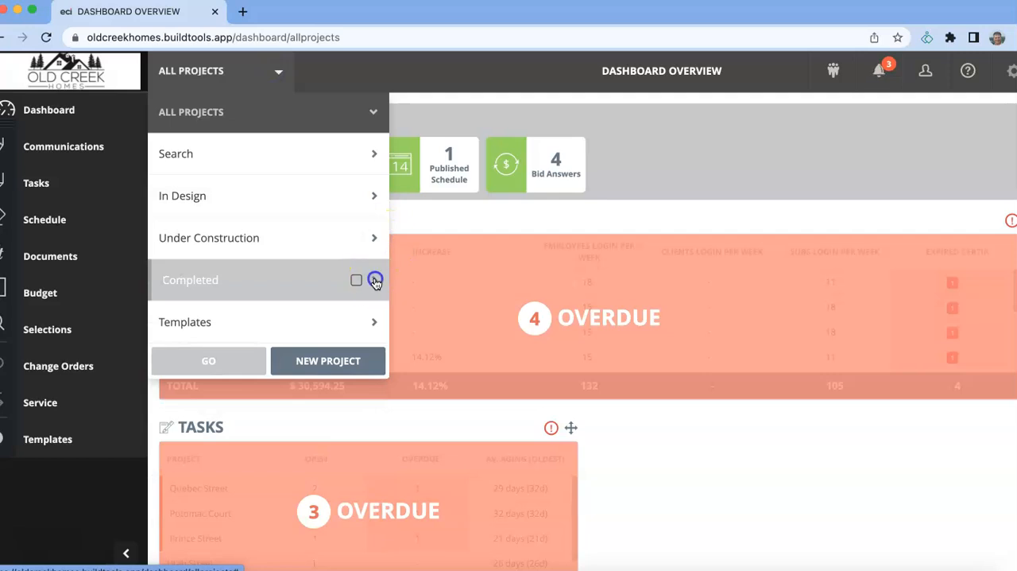
left_click(376, 280)
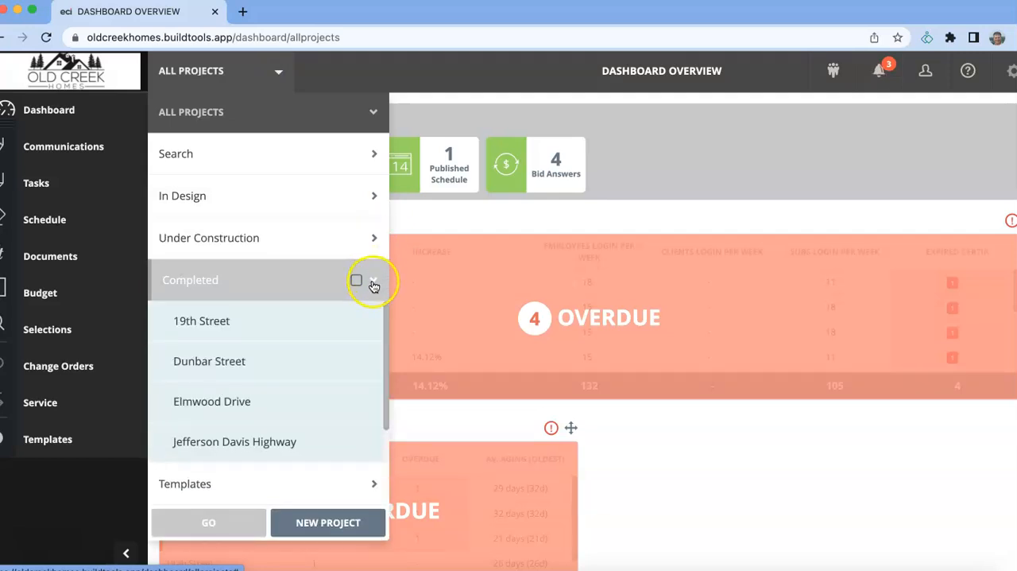
left_click(374, 282)
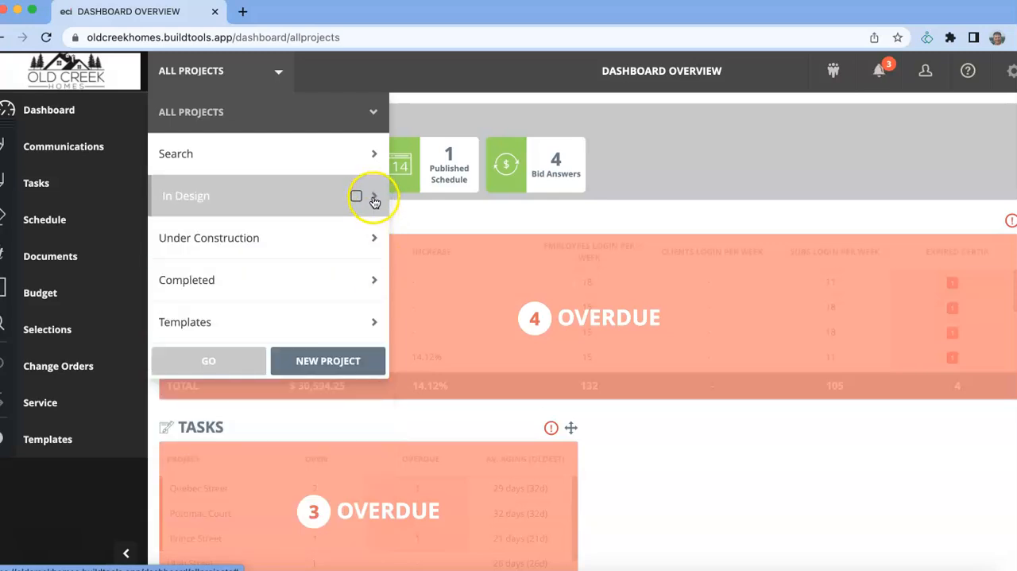
left_click(373, 197)
left_click(369, 238)
left_click(241, 522)
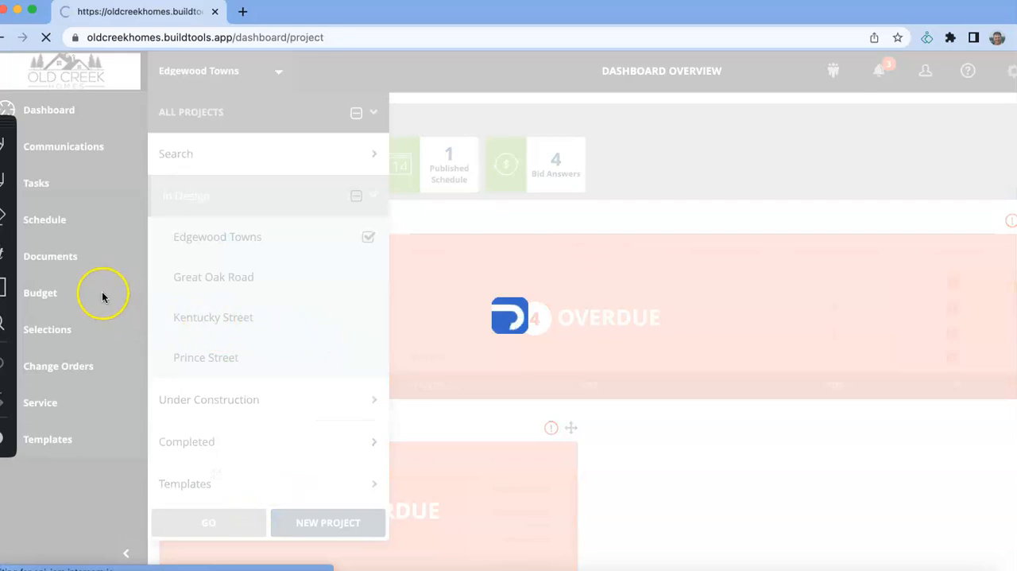
- Open the project's bids and expand the 2280 - Geotechnical bid to show its invited companies
left_click(83, 292)
left_click(106, 524)
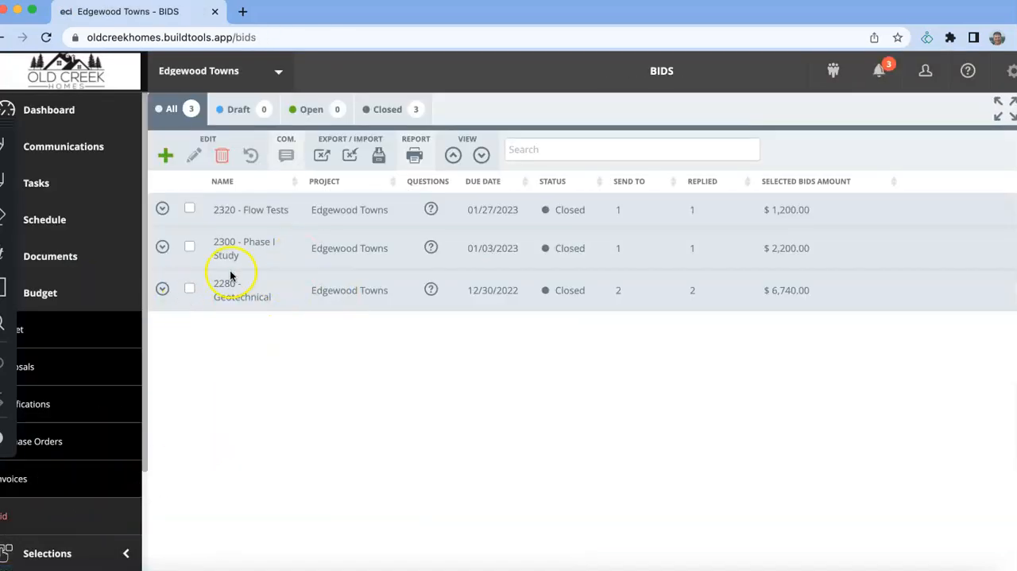
left_click(161, 292)
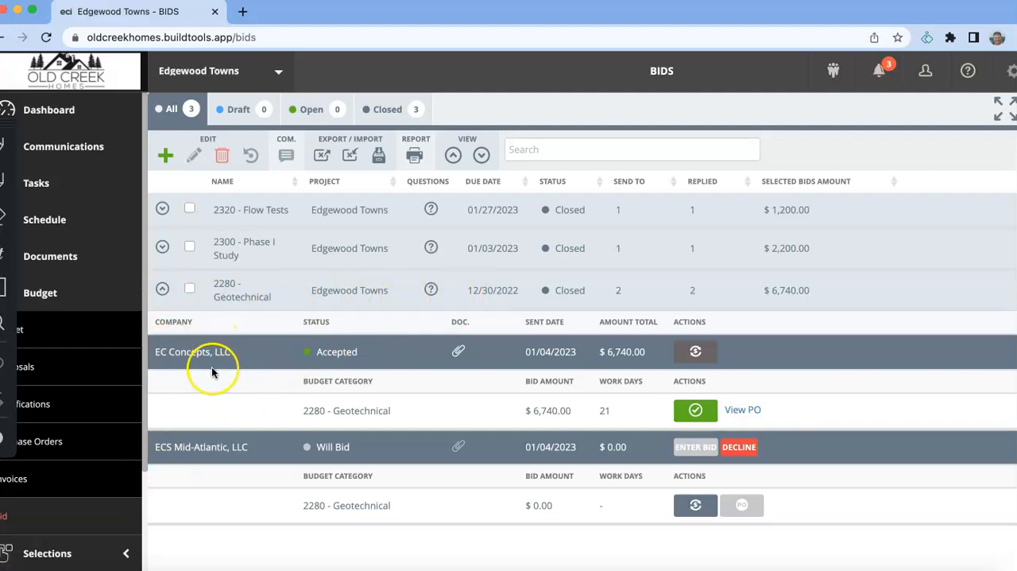
- Review the bid package details of the closed 2280 - Geotechnical bid, including its description and attached files, and close it
double_click(404, 298)
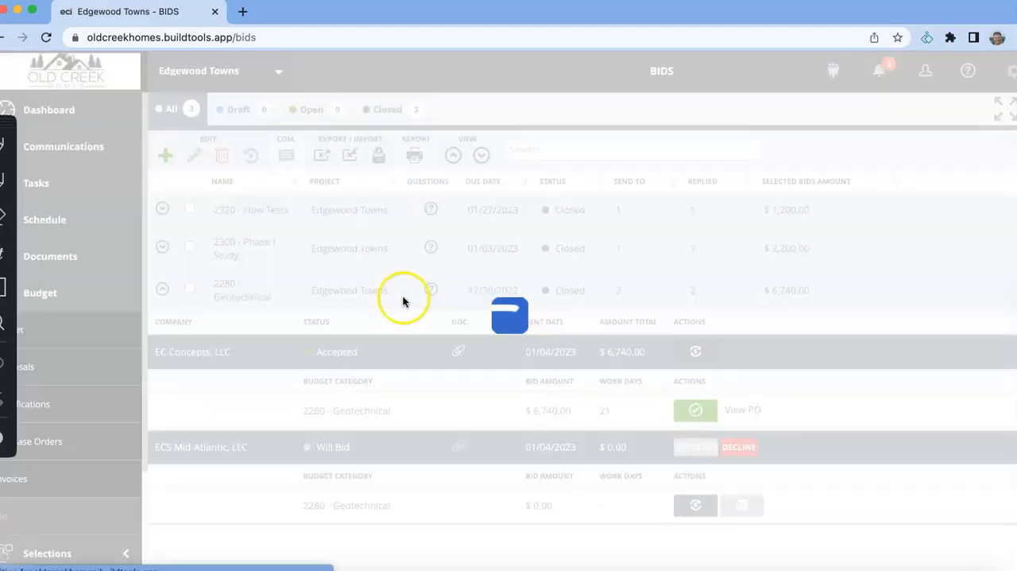
scroll(599, 389, "down", 5)
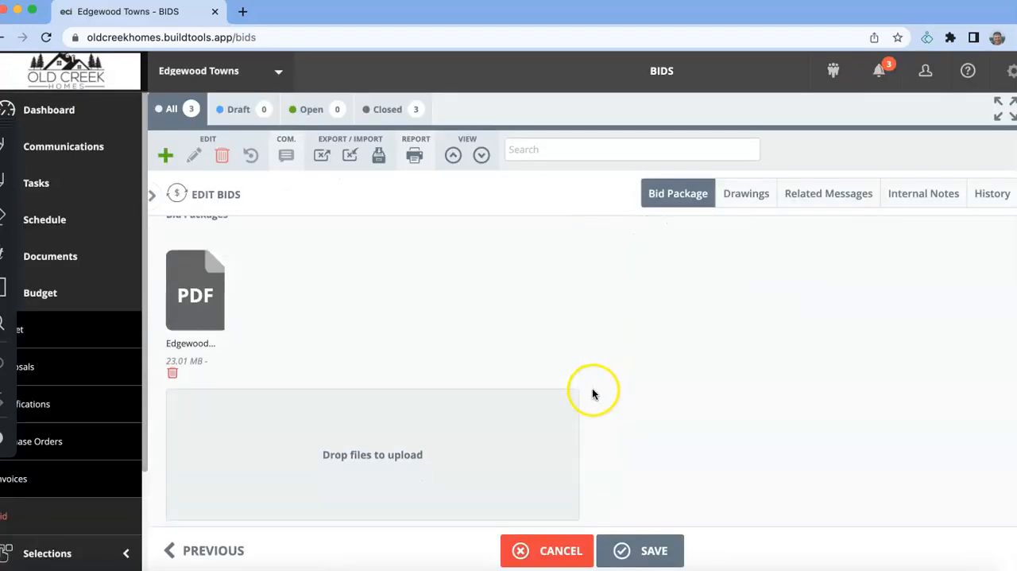
scroll(592, 394, "up", 3)
scroll(620, 413, "up", 3)
scroll(585, 422, "down", 6)
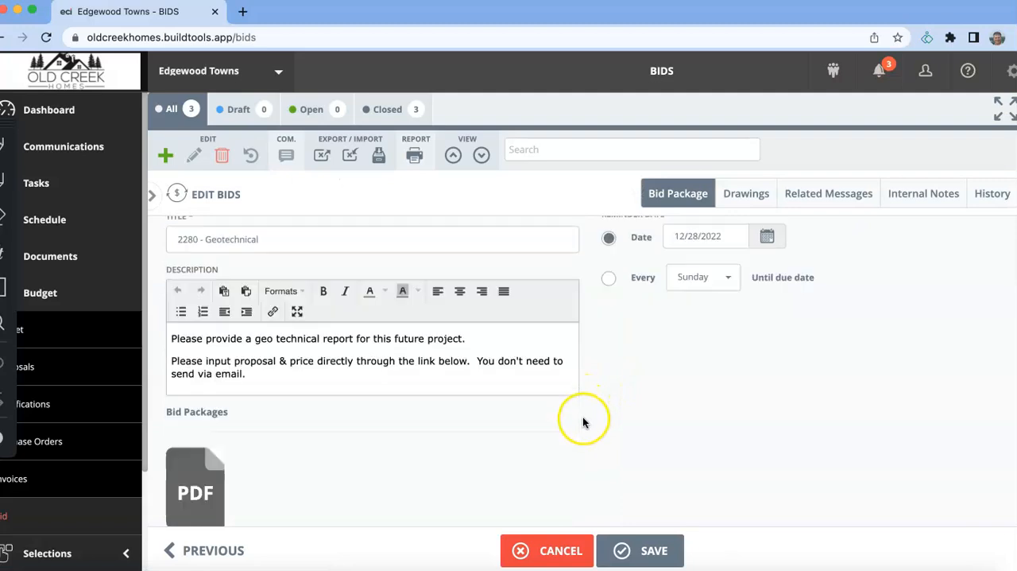
left_click(152, 199)
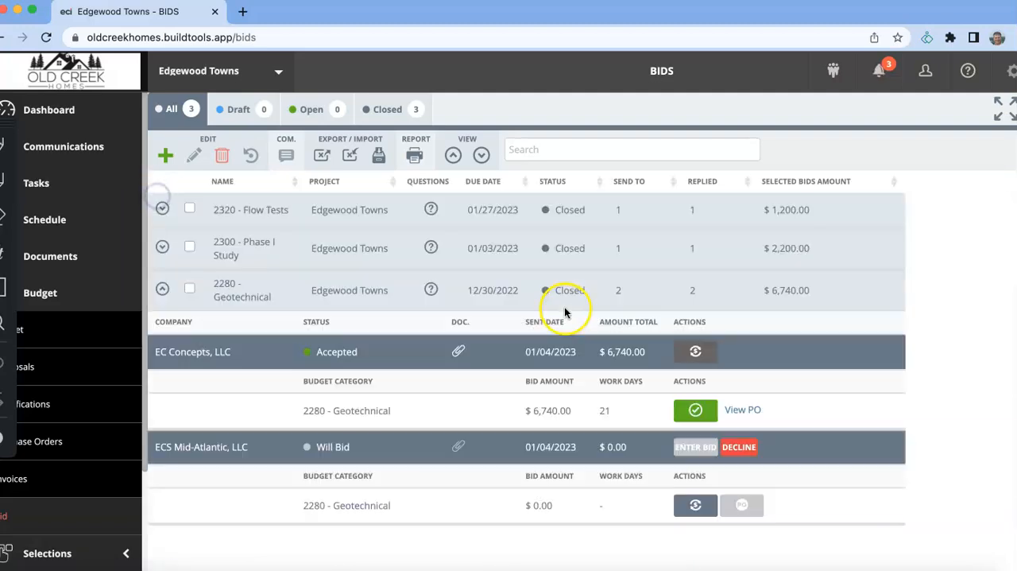
- Change the status of the 2280 - Geotechnical bid to Open
left_click(572, 290)
left_click(570, 272)
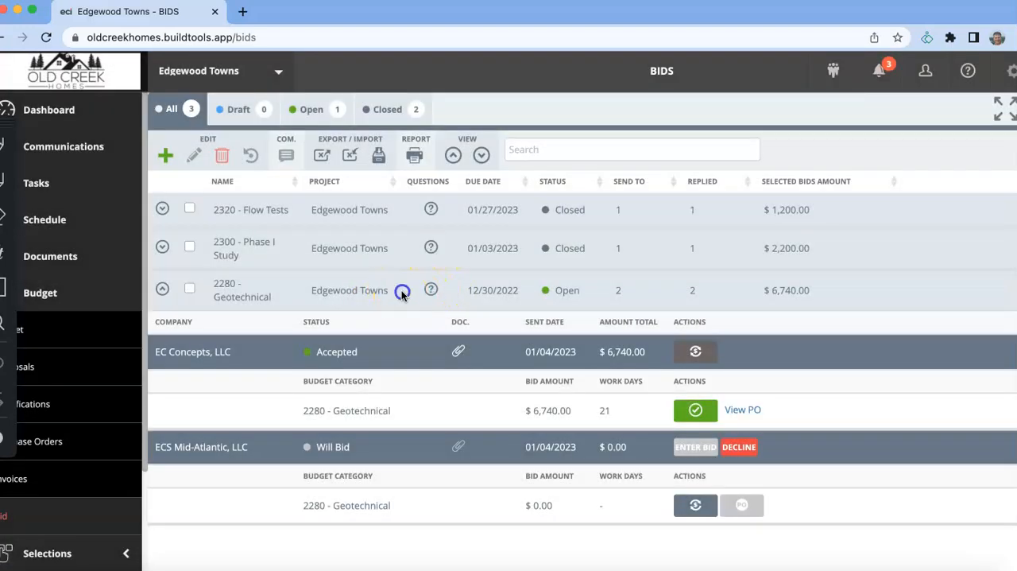
- Open the 2280 - Geotechnical bid for editing and bring up its company selection lists
left_click(402, 292)
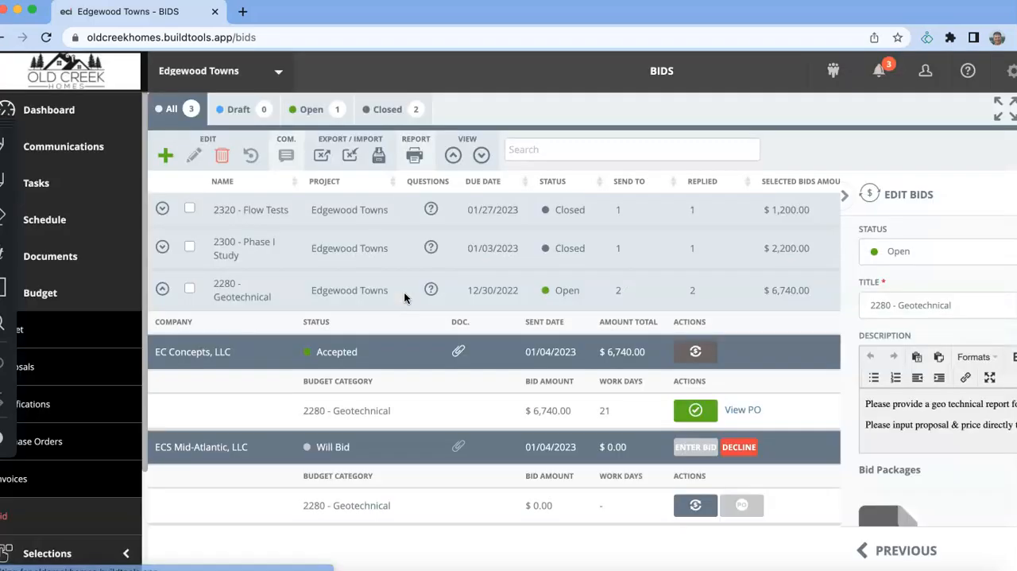
scroll(576, 363, "down", 2)
scroll(576, 363, "down", 10)
scroll(573, 367, "up", 4)
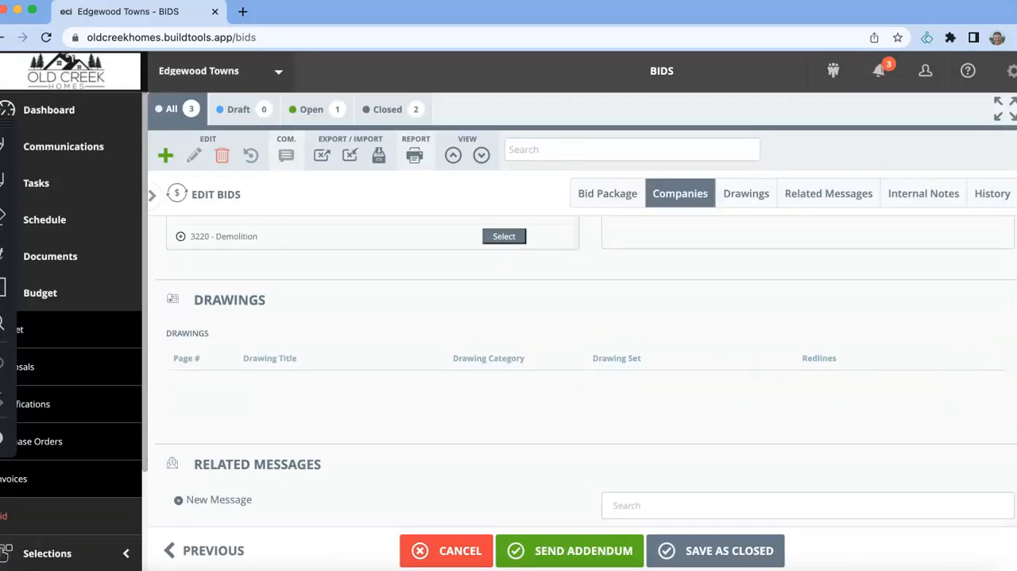
scroll(583, 368, "up", 3)
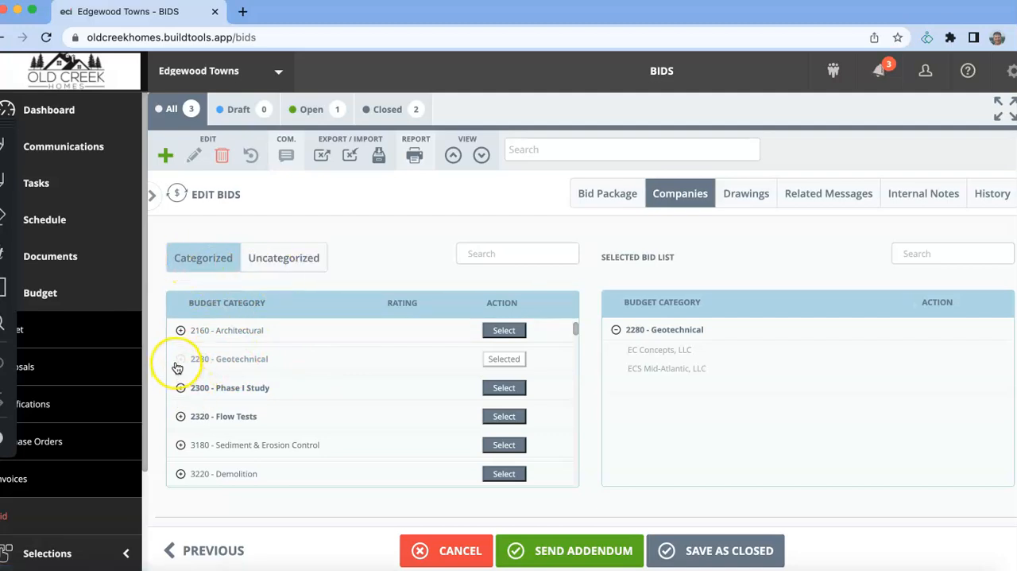
- Check which companies are available under the 2320 - Flow Tests and 2160 - Architectural budget categories
left_click(180, 417)
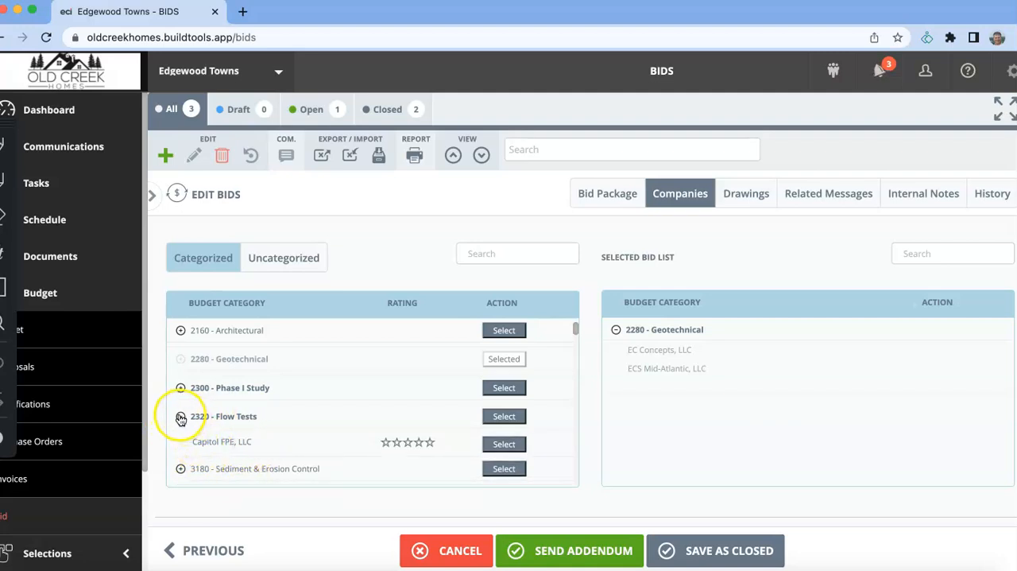
left_click(180, 415)
left_click(182, 331)
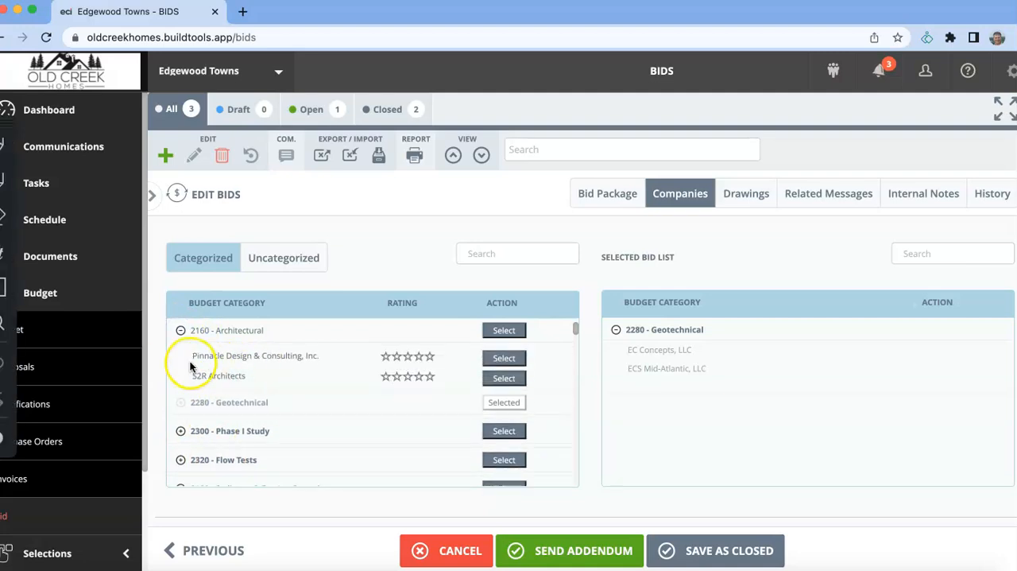
left_click(180, 331)
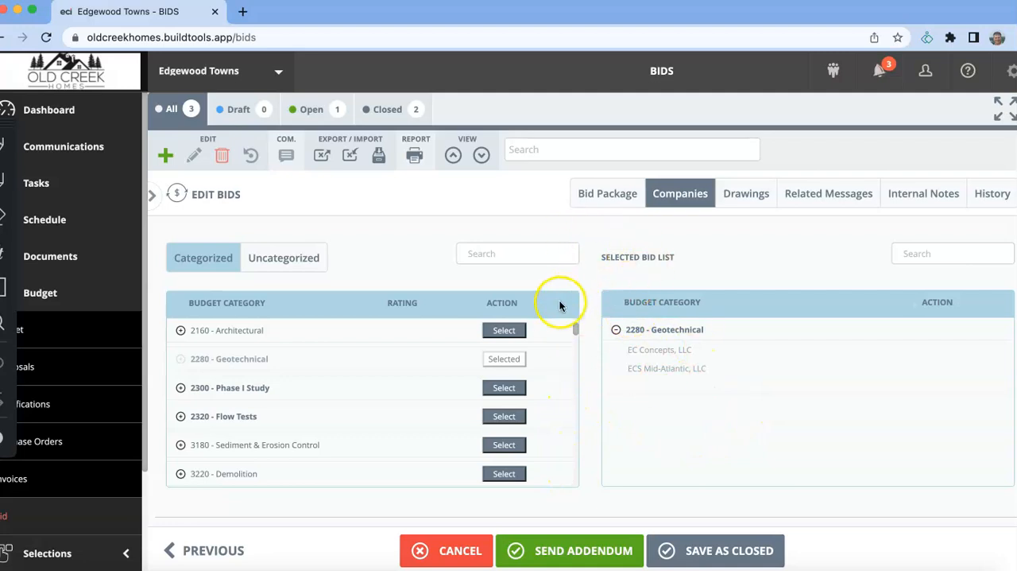
scroll(559, 305, "up", 10)
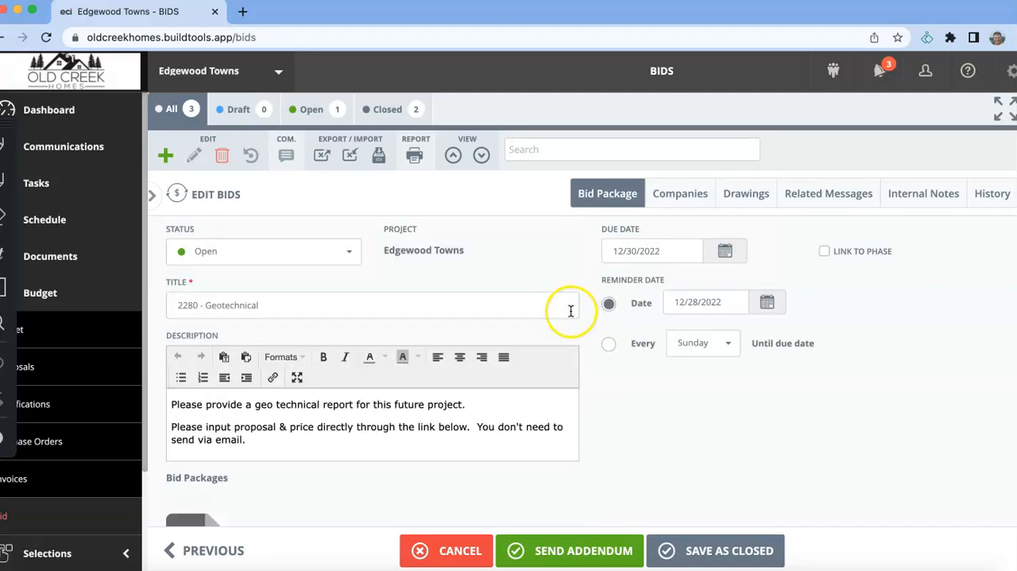